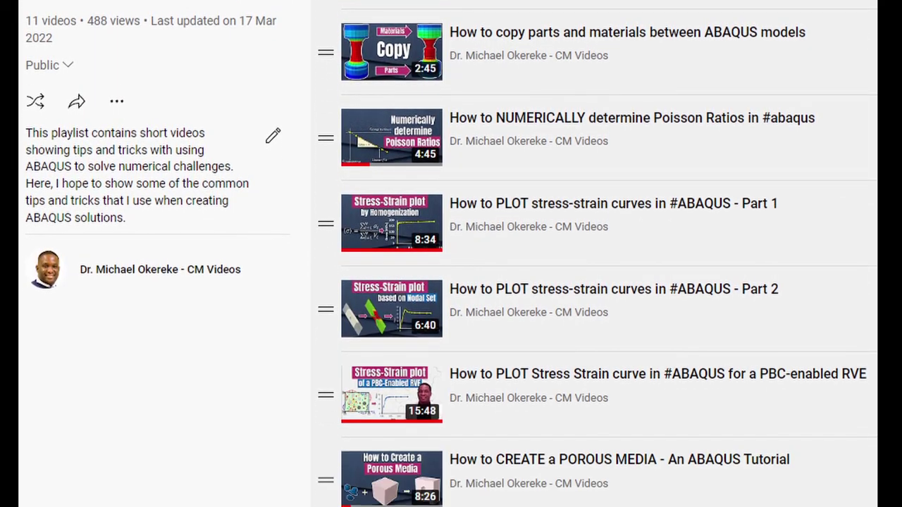
scroll(606, 254, down, 3)
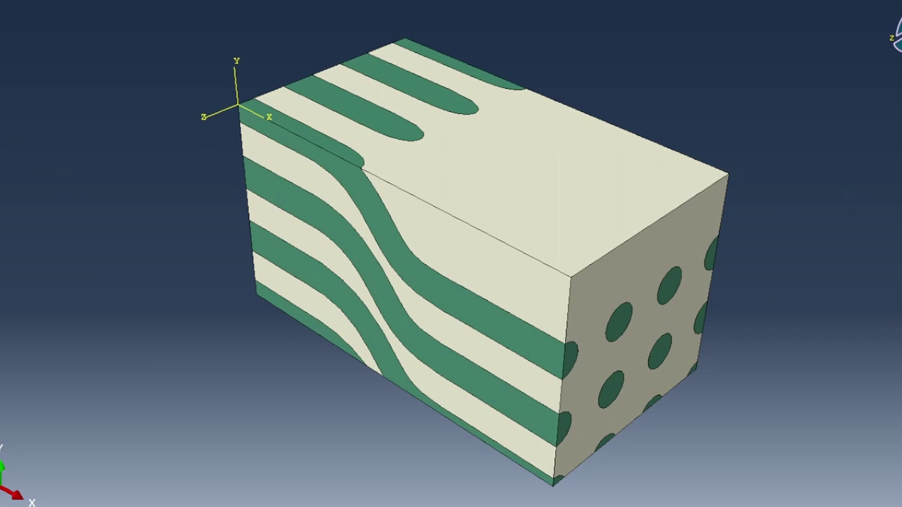
drag(614, 302, 660, 225)
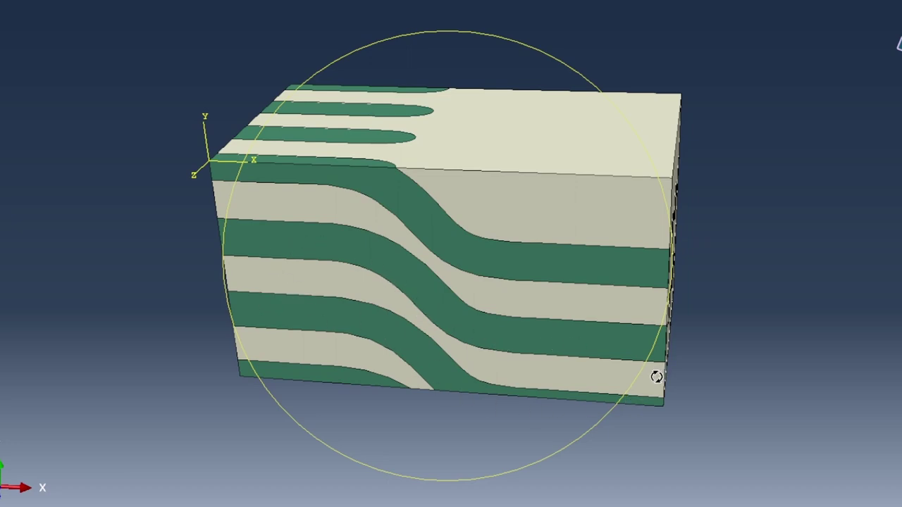
drag(626, 264, 556, 314)
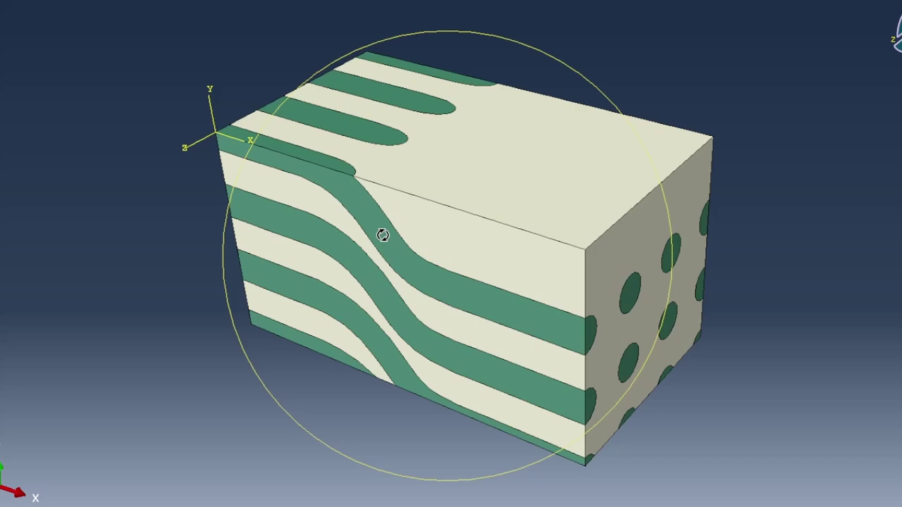
drag(458, 259, 487, 248)
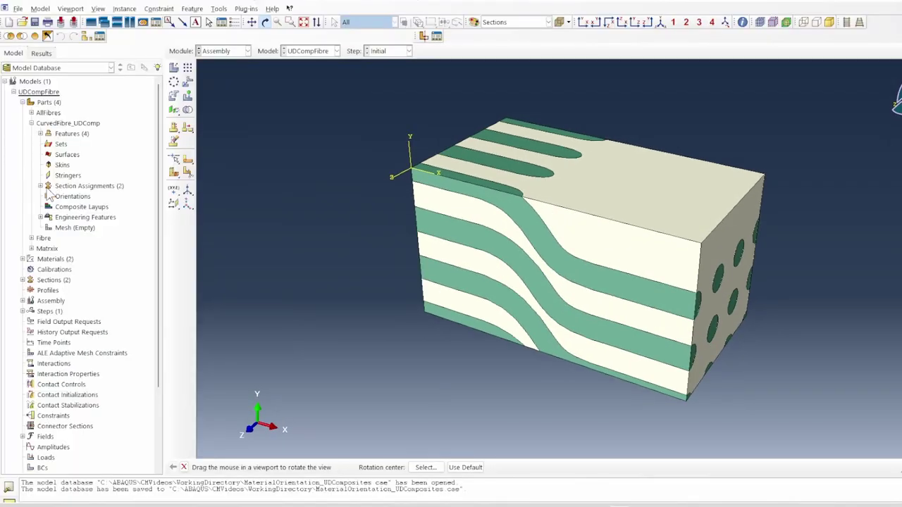
Step: Suppress the matrixSection assignment of the CurvedFibre_UDComp part and colour-code the part by Materials
click(42, 182)
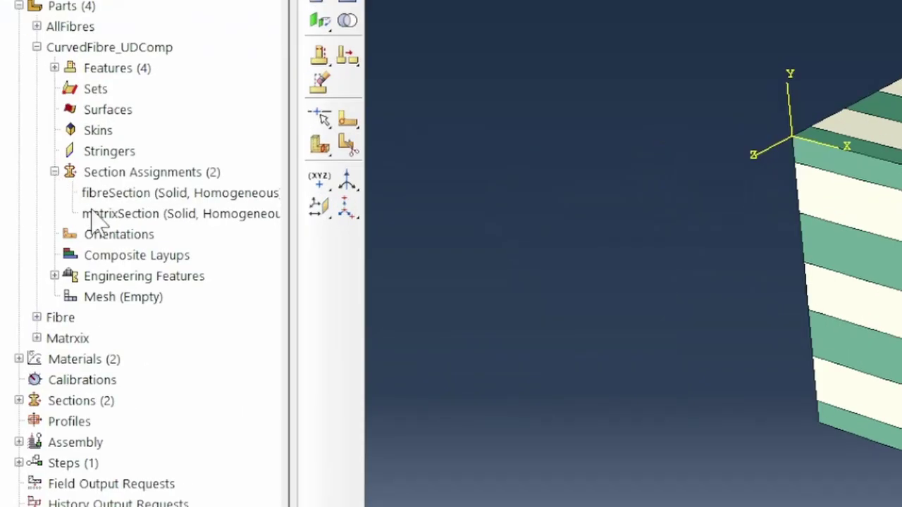
right_click(113, 216)
click(191, 295)
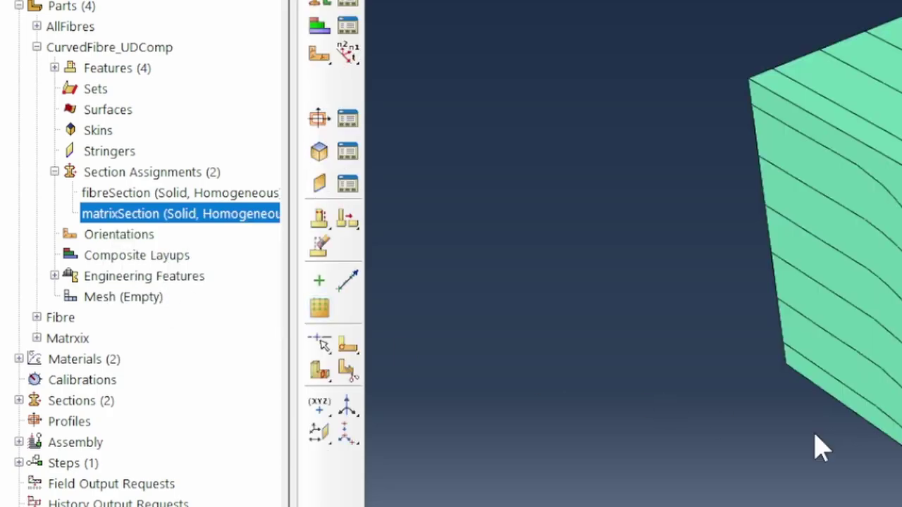
click(786, 41)
click(760, 126)
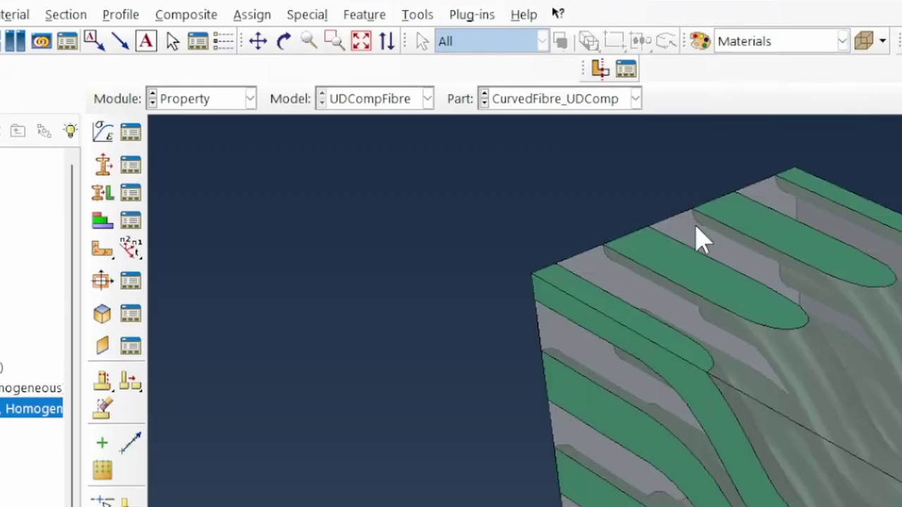
Step: Remove the matrix cell of CurvedFibre_UDComp from the display, using Cells as the entity type, to isolate the fibres
click(283, 41)
drag(577, 212, 596, 240)
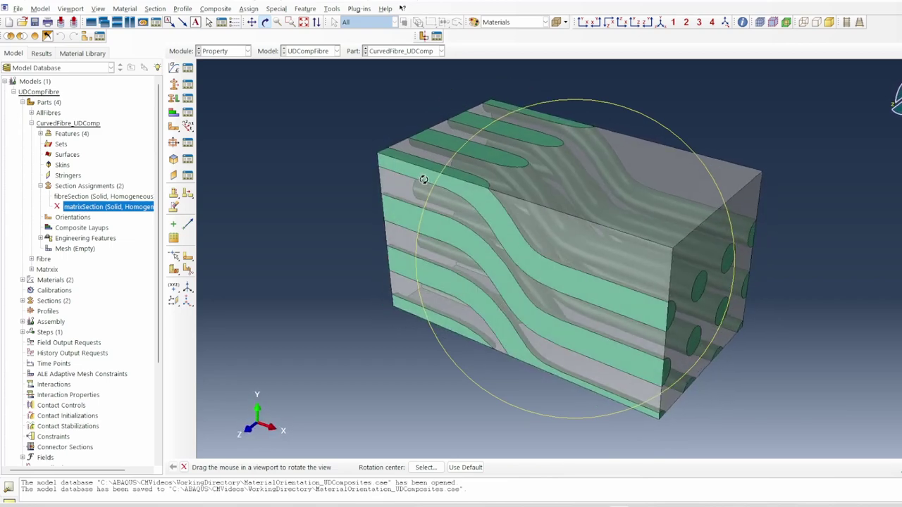
drag(424, 180, 489, 139)
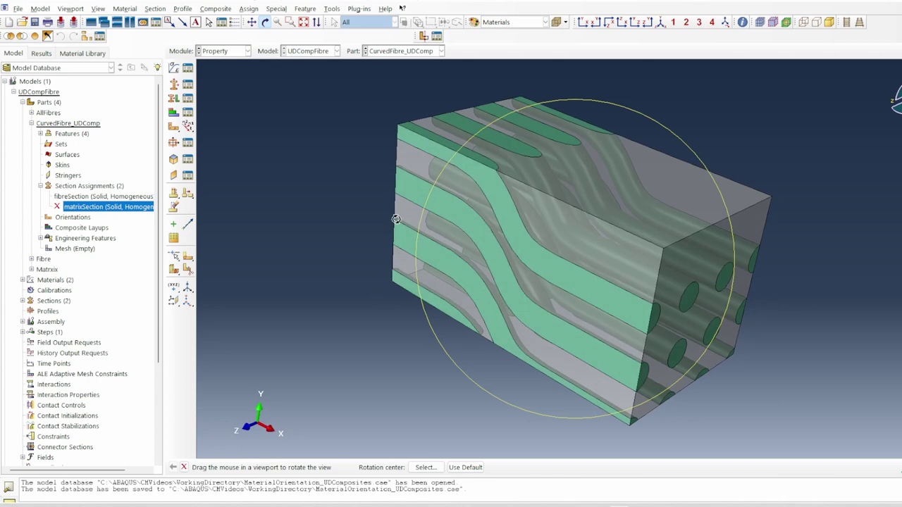
right_click(303, 201)
click(349, 276)
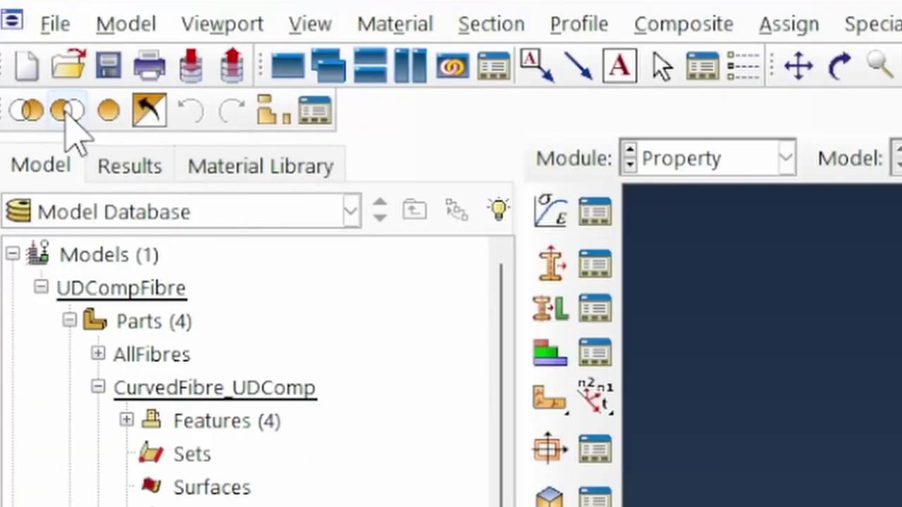
click(67, 113)
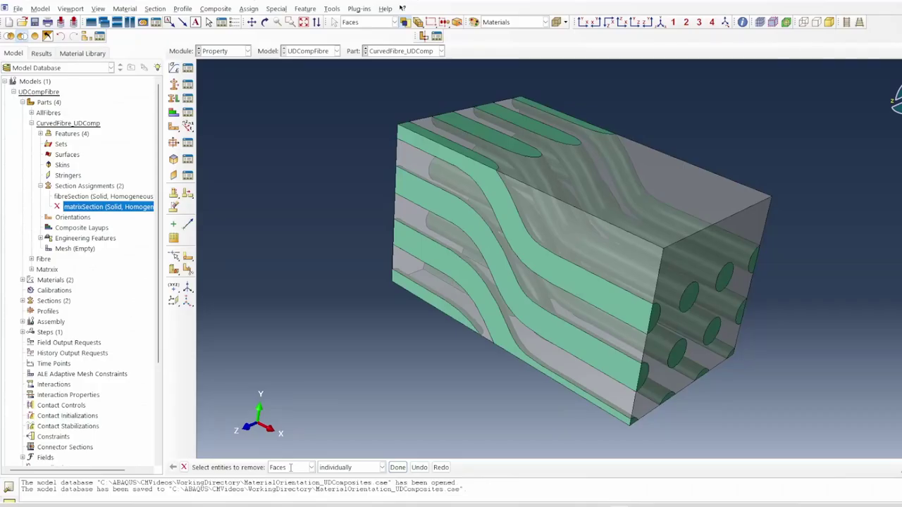
click(289, 467)
click(296, 427)
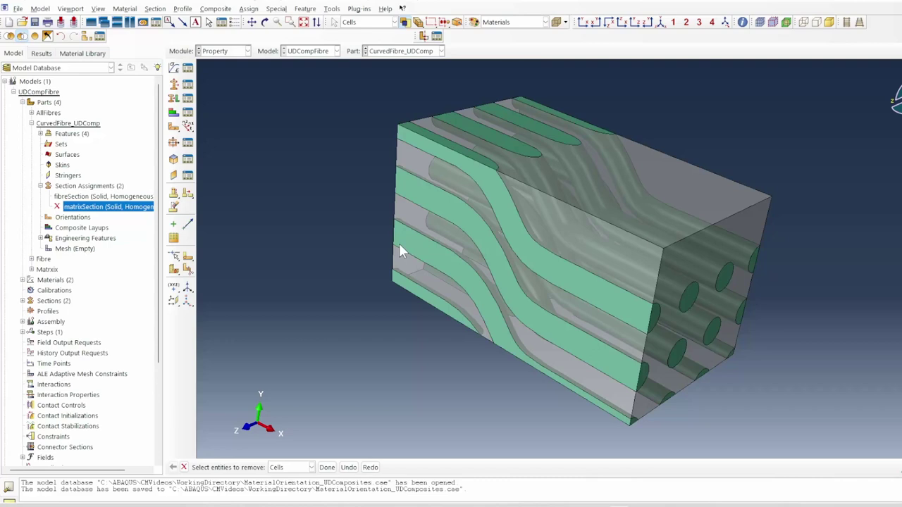
click(410, 153)
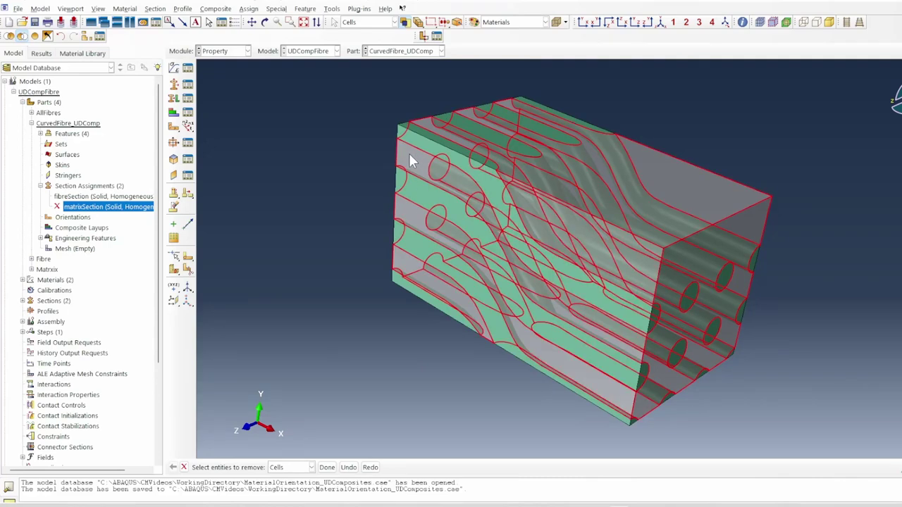
click(327, 468)
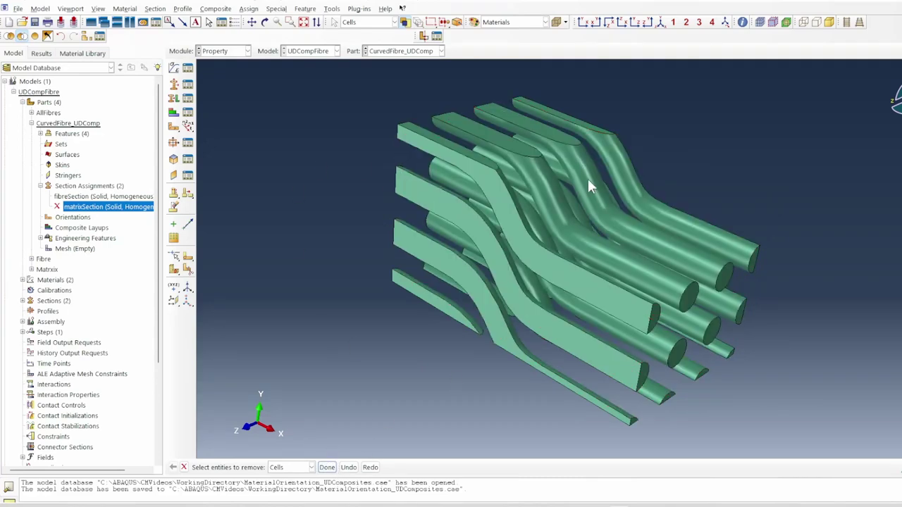
Step: Start a material orientation assignment on all displayed fibre cells of CurvedFibre_UDComp, using the default orientation or other method
click(265, 21)
drag(479, 257, 605, 203)
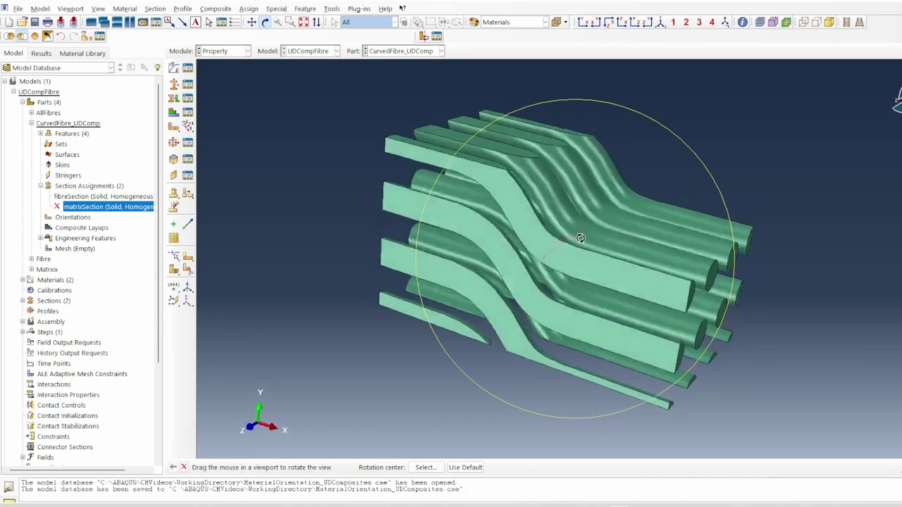
drag(580, 238, 574, 261)
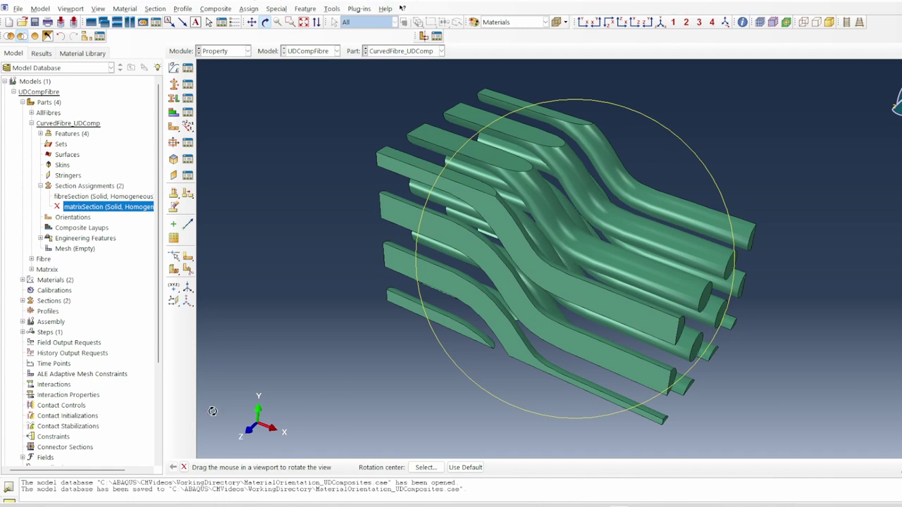
right_click(319, 385)
click(358, 460)
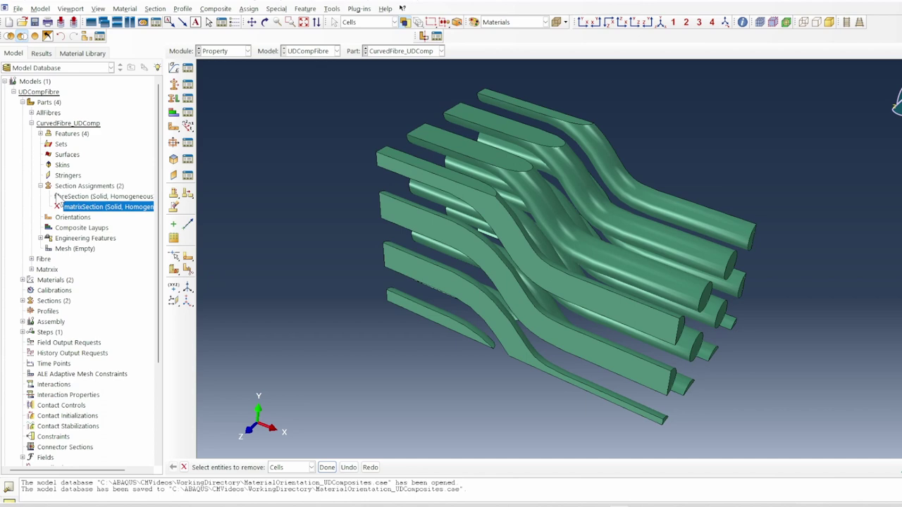
click(41, 185)
click(61, 125)
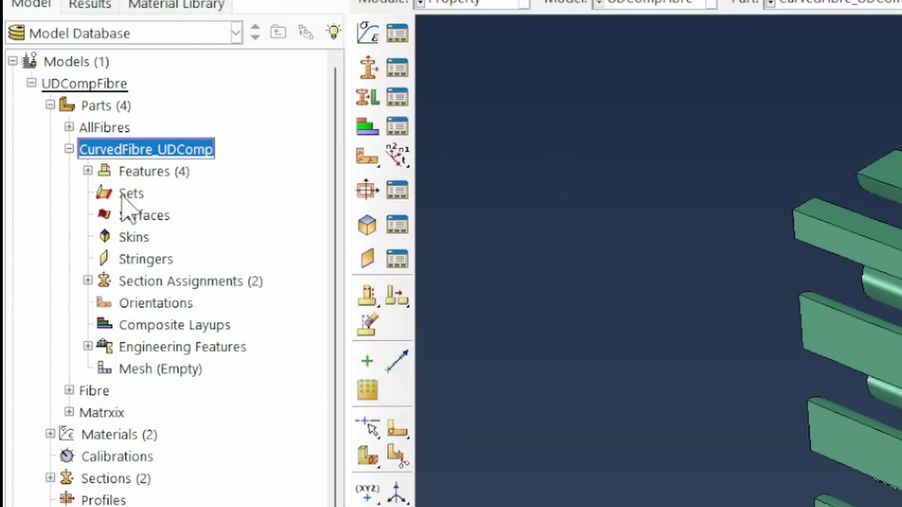
click(151, 303)
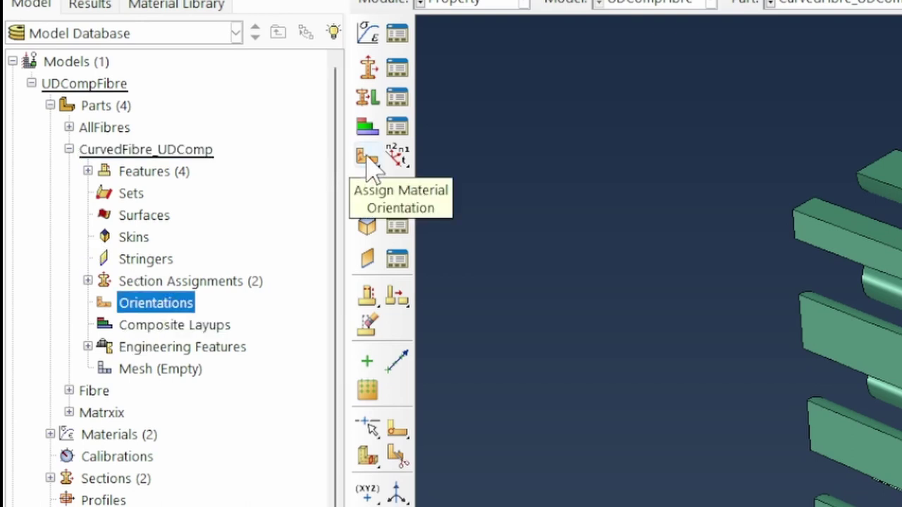
click(368, 157)
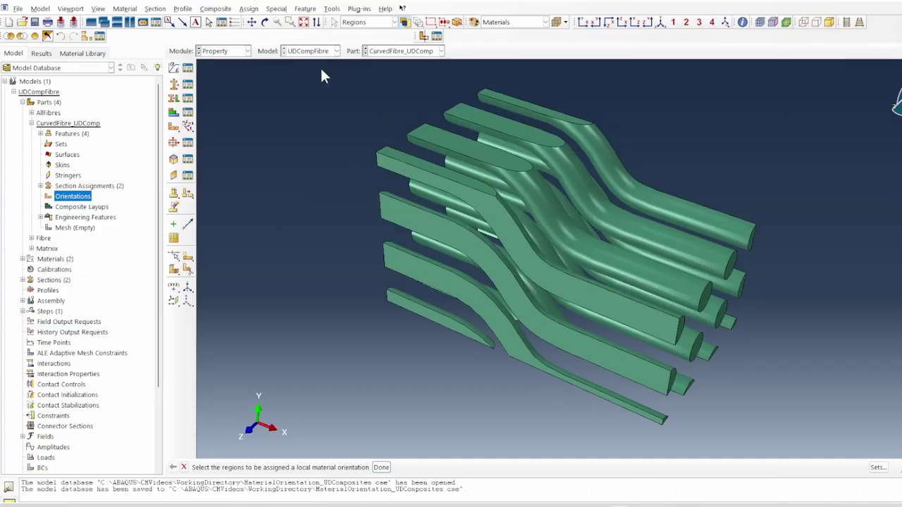
drag(323, 66, 801, 464)
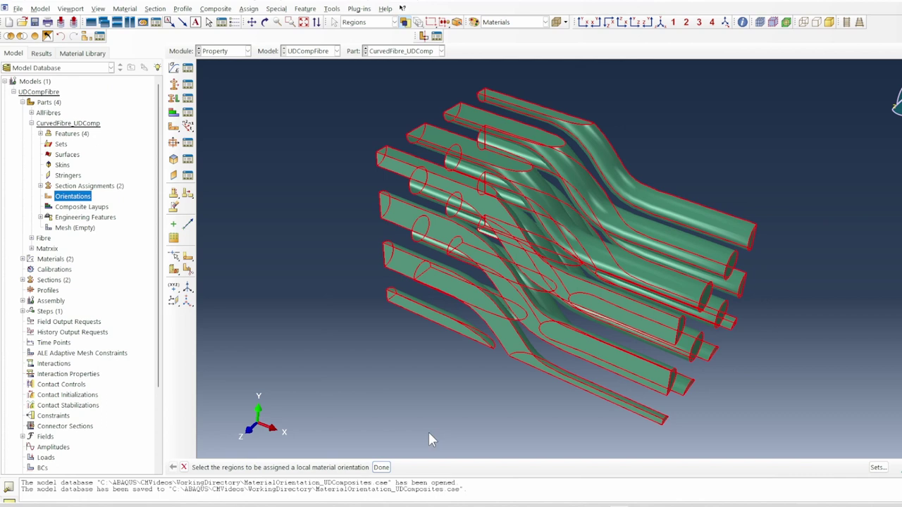
click(383, 467)
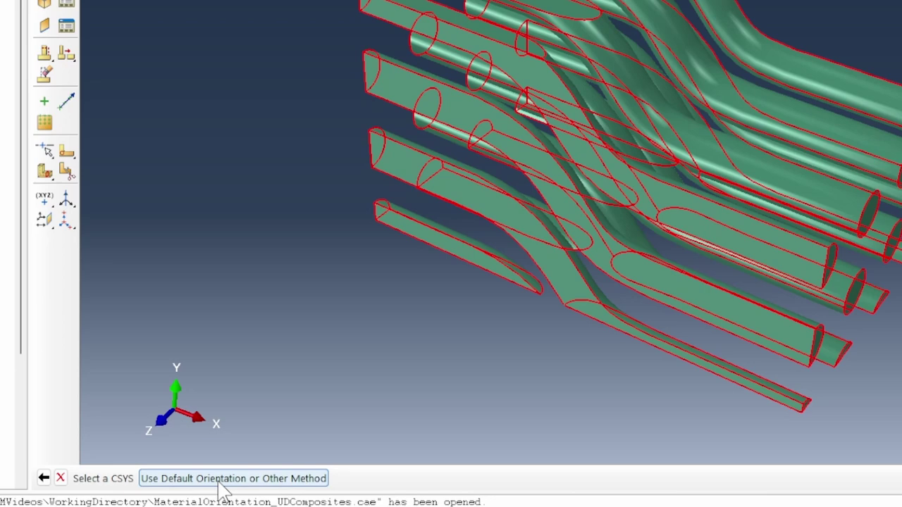
click(219, 482)
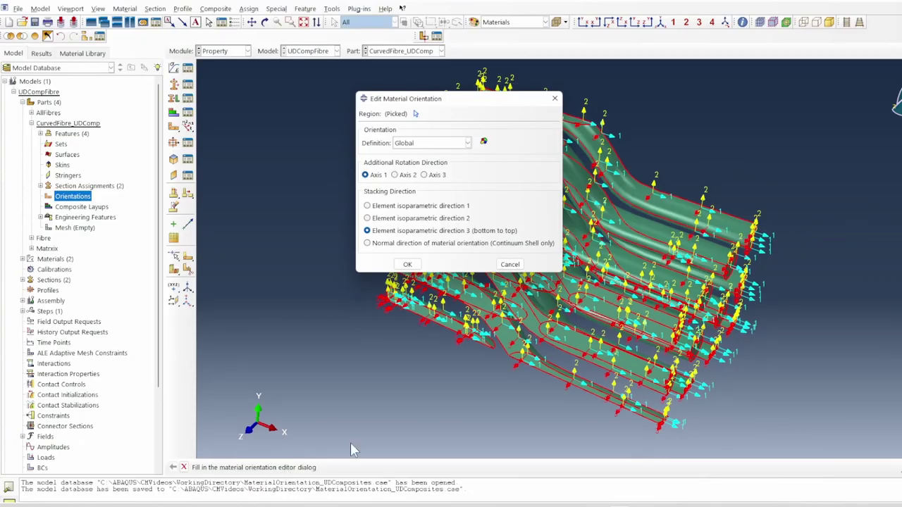
Step: Examine the global axis triads on the fibres and set the material orientation definition to Discrete
drag(451, 103, 766, 92)
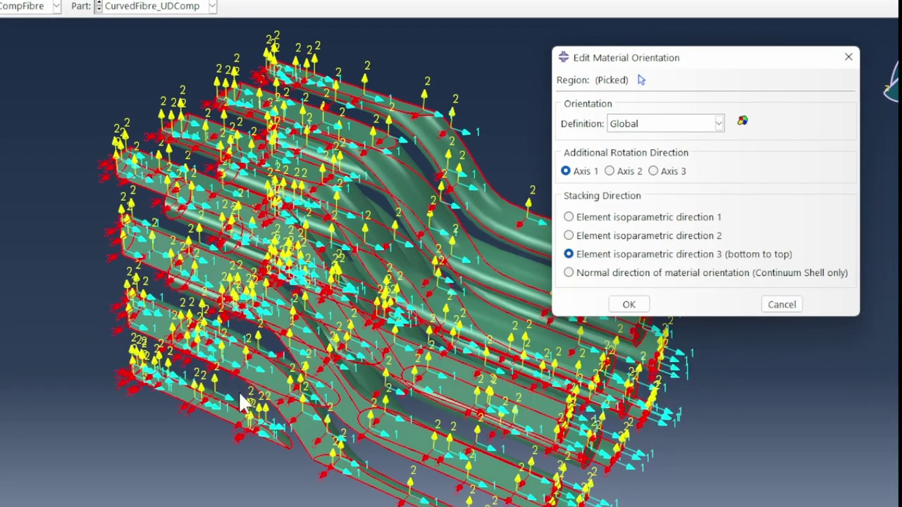
scroll(244, 393, up, 6)
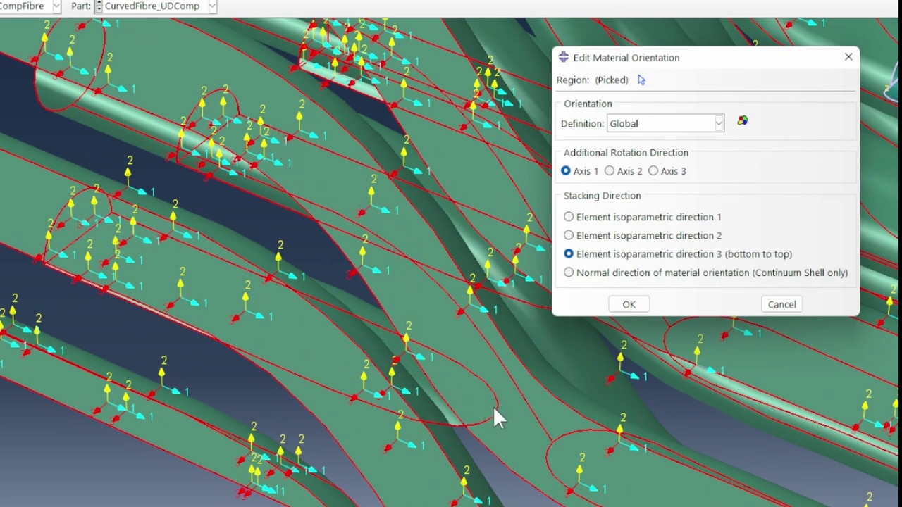
drag(669, 56, 436, 51)
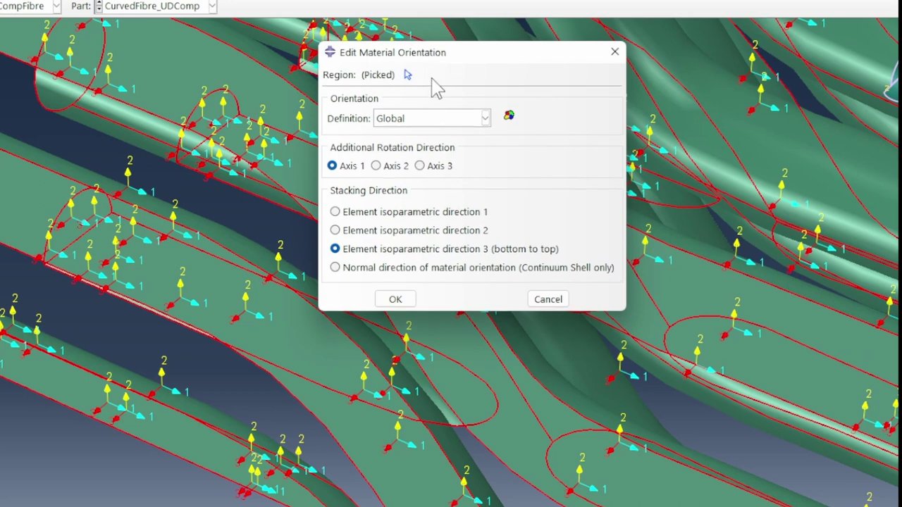
click(432, 120)
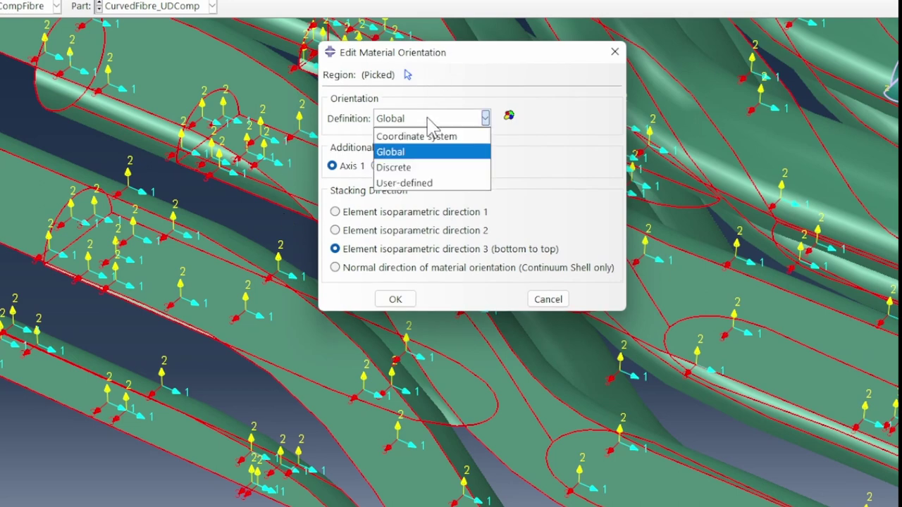
click(417, 169)
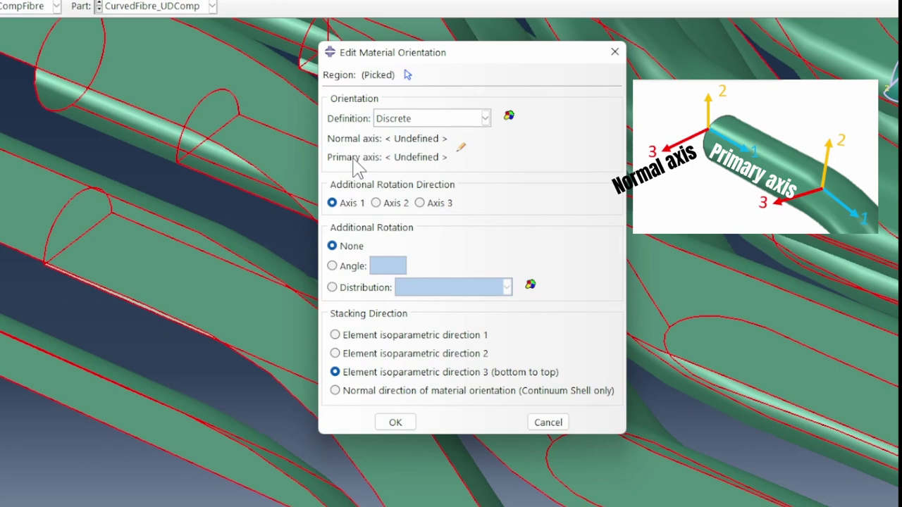
Step: Open the discrete orientation definition and keep normal axis direction 3 with the Surface/Faces definition
click(460, 147)
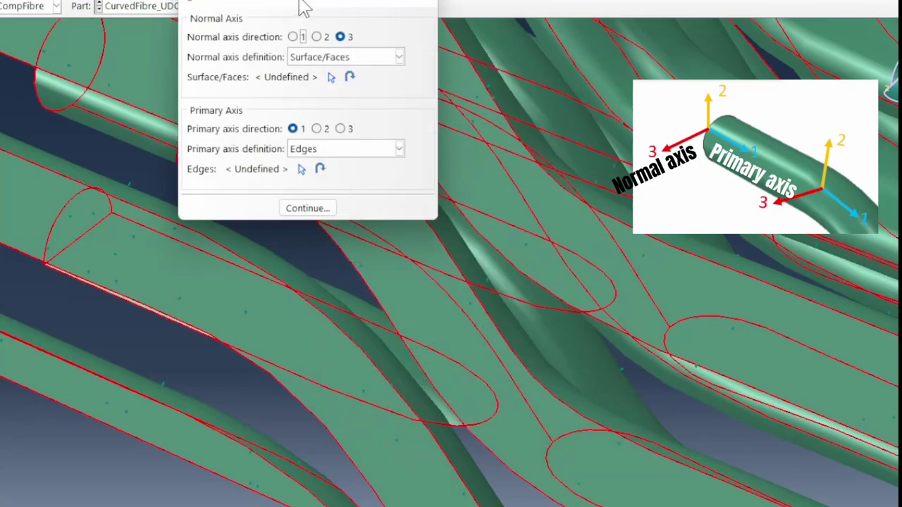
drag(298, 6, 445, 37)
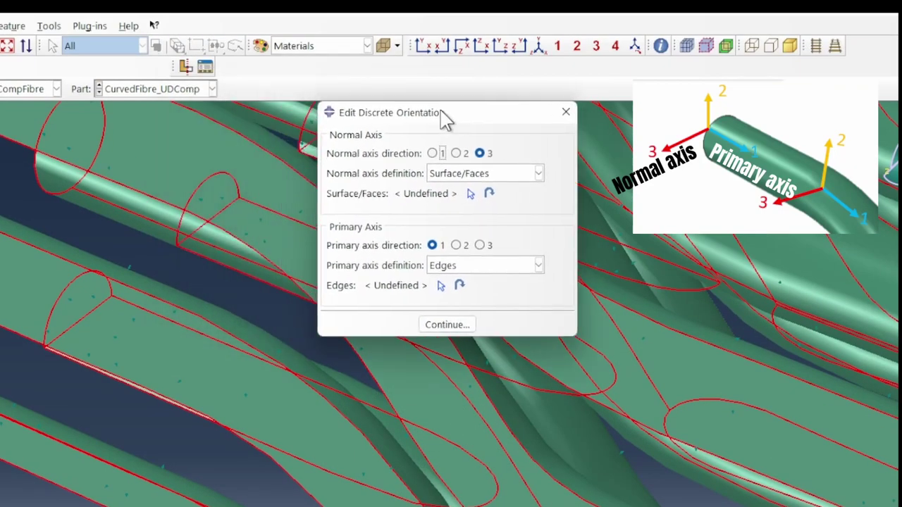
click(476, 176)
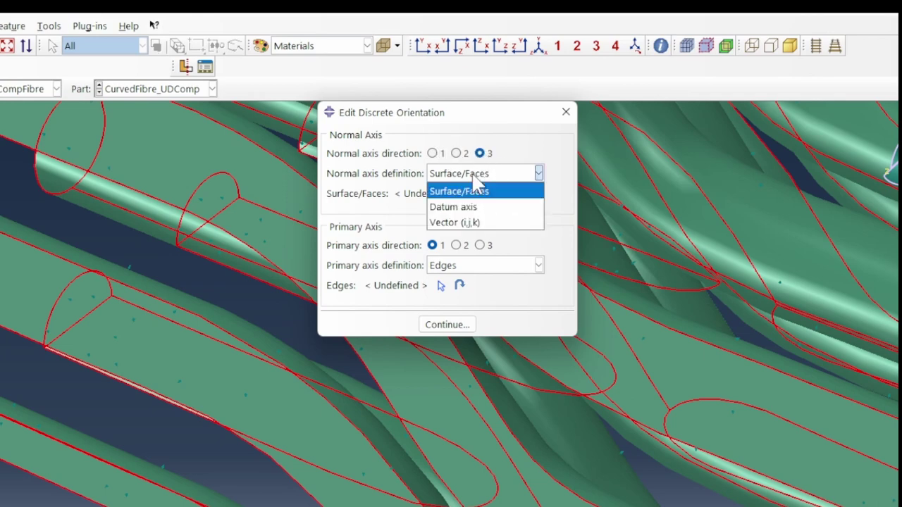
click(475, 177)
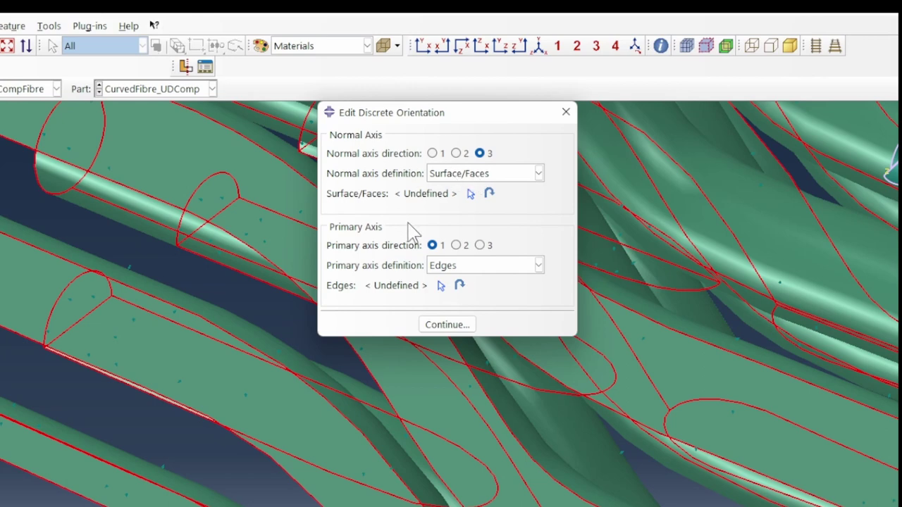
scroll(205, 321, down, 2)
scroll(216, 320, down, 2)
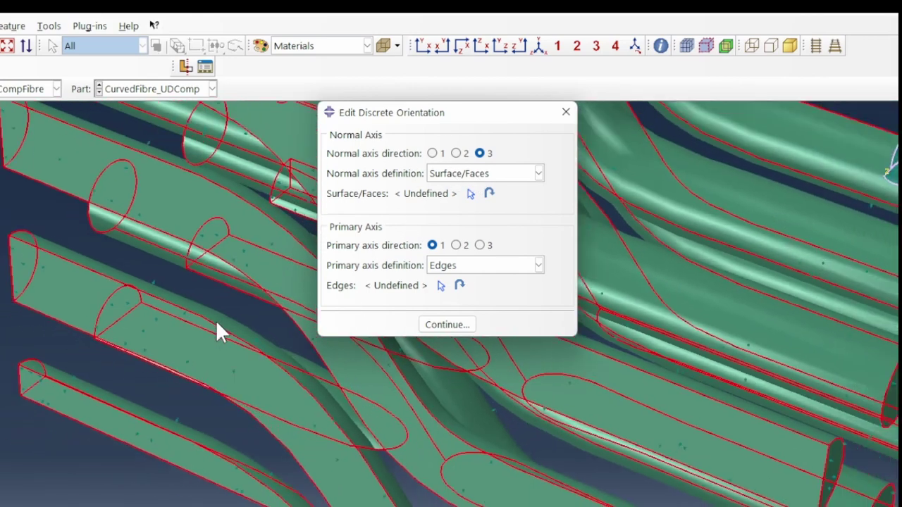
scroll(181, 185, up, 2)
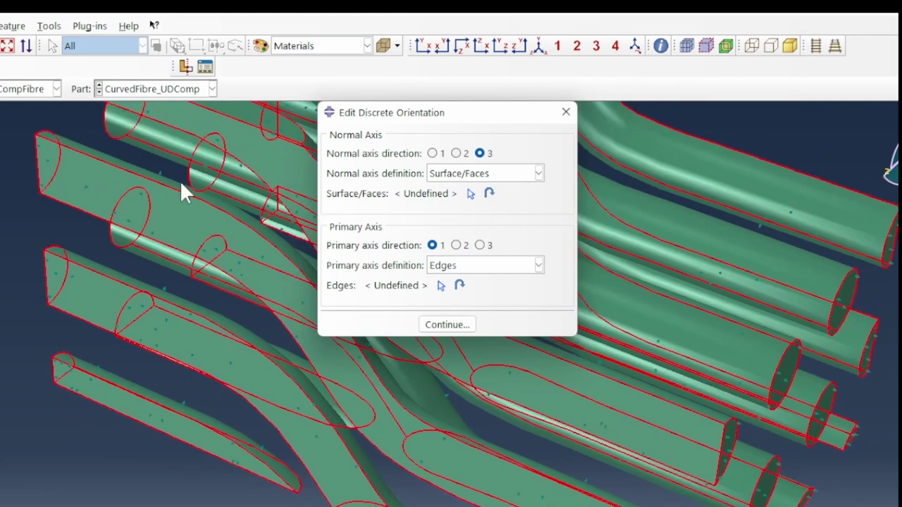
Step: Pick the flat side face of a curved fibre as the normal axis surface, without creating a named surface
click(470, 194)
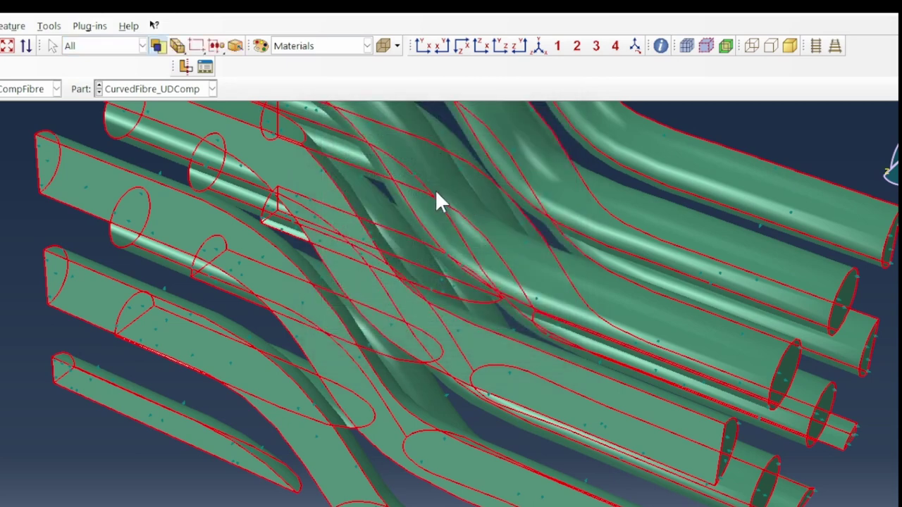
click(89, 189)
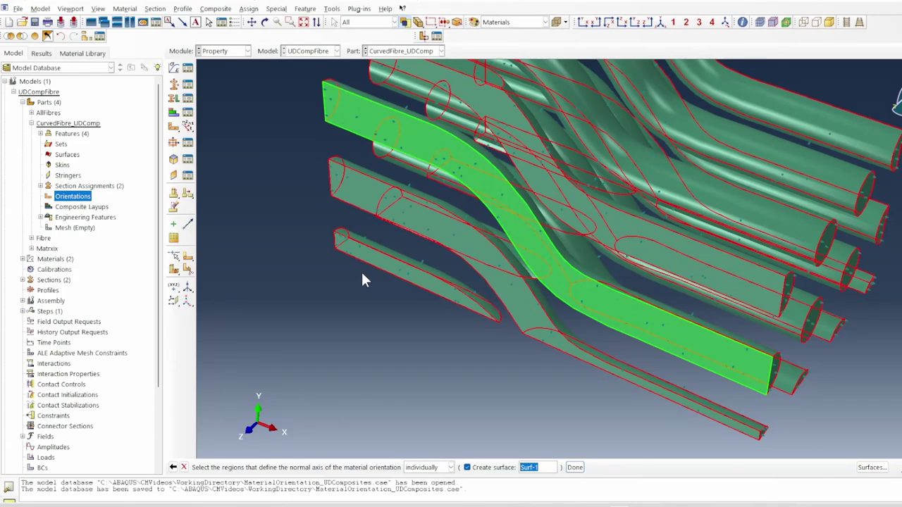
click(482, 469)
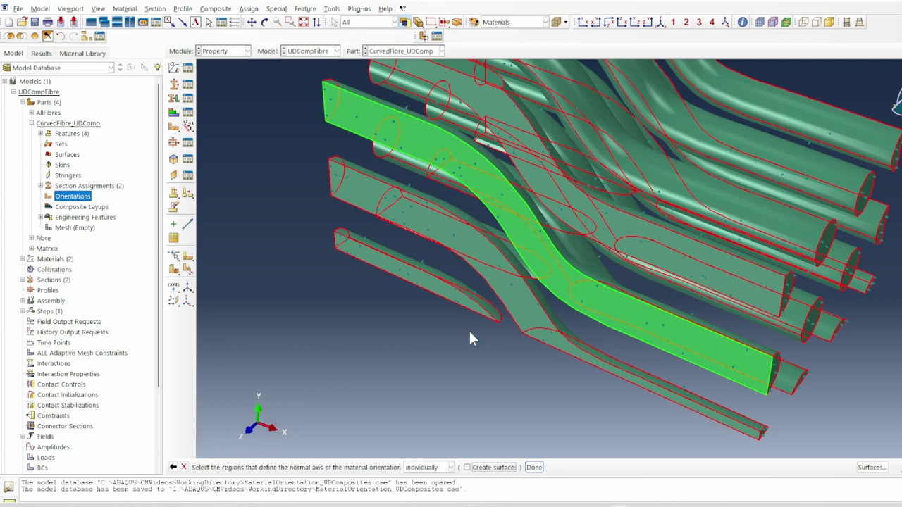
click(535, 468)
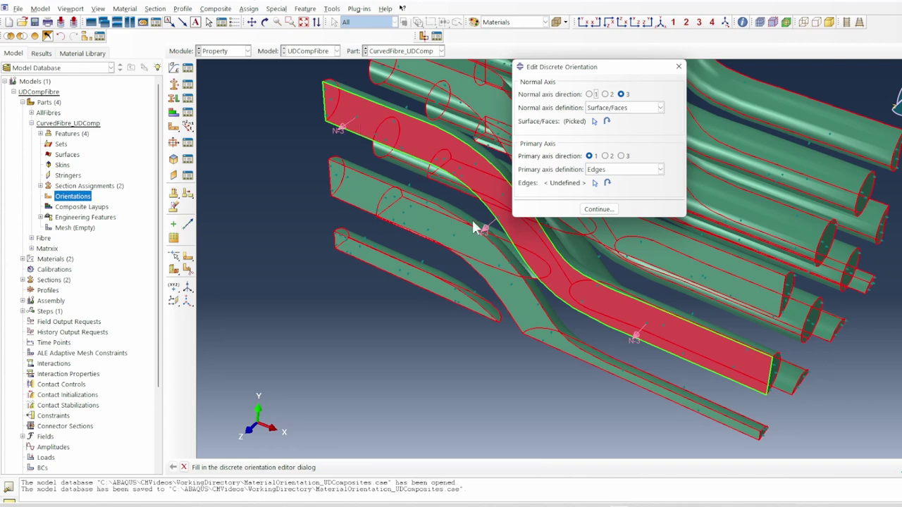
Step: Set the primary axis direction to 1 and keep Edges as its definition
scroll(604, 380, down, 2)
scroll(605, 384, down, 3)
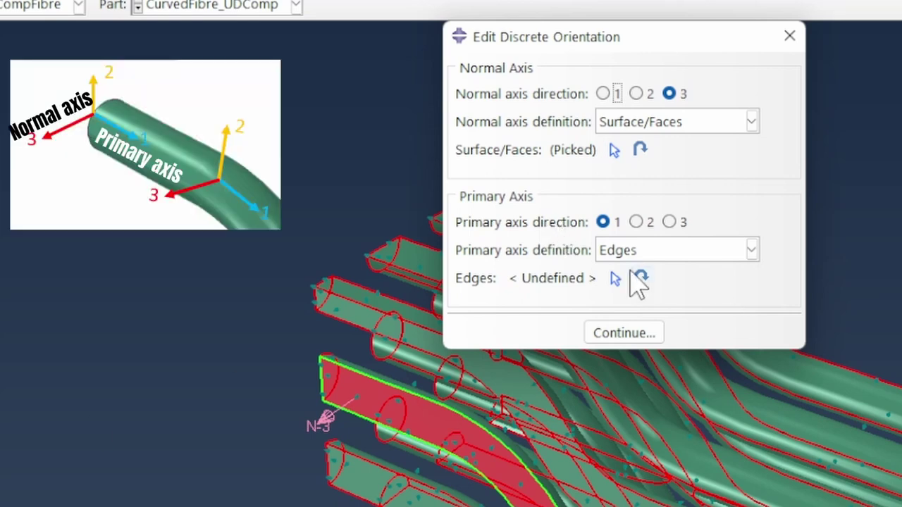
click(603, 223)
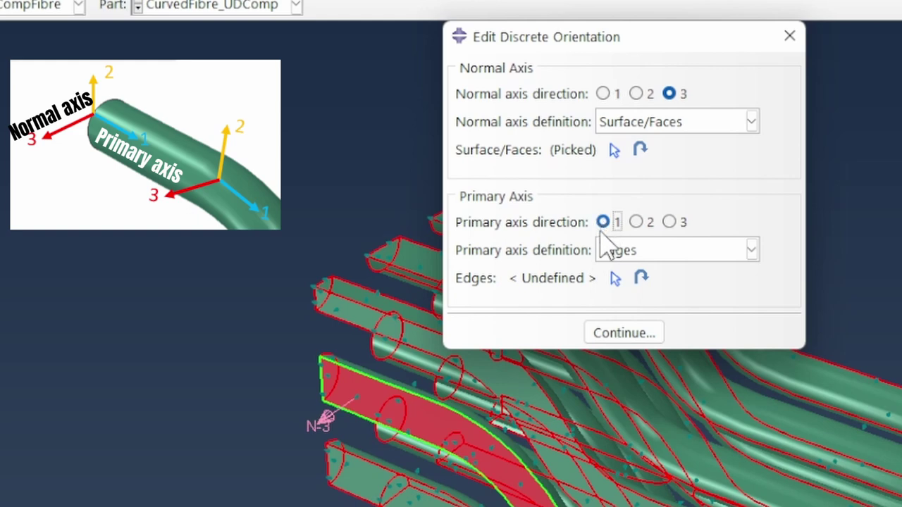
click(612, 256)
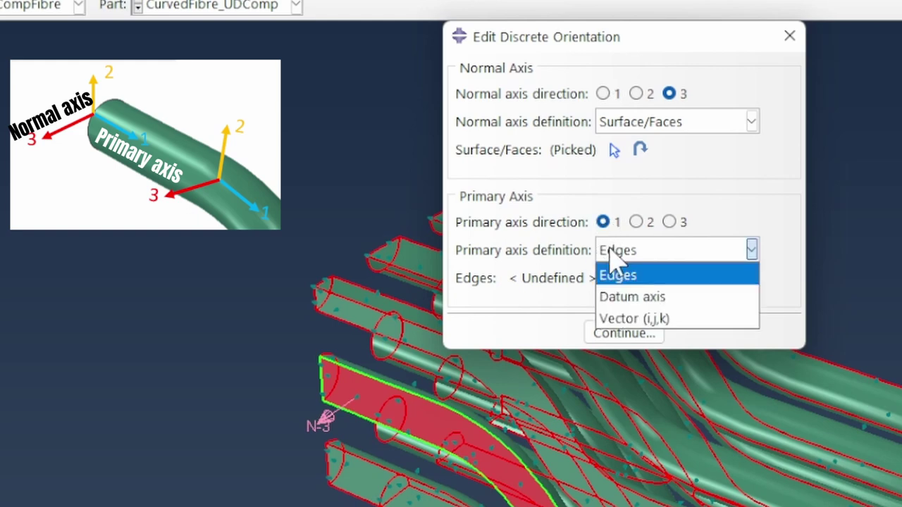
click(613, 255)
click(613, 255)
click(614, 255)
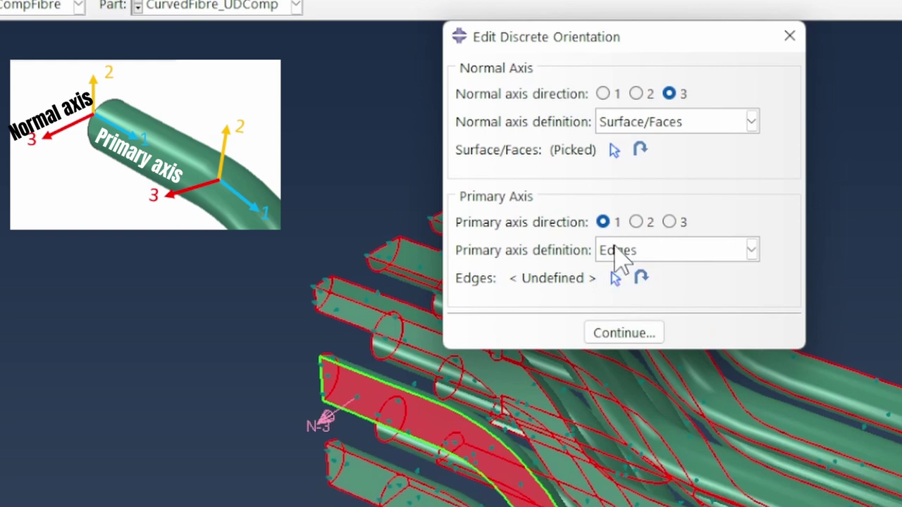
Step: Pick the upper curved edge of the normal-axis face as the primary axis edge, without creating a set
scroll(492, 474, up, 2)
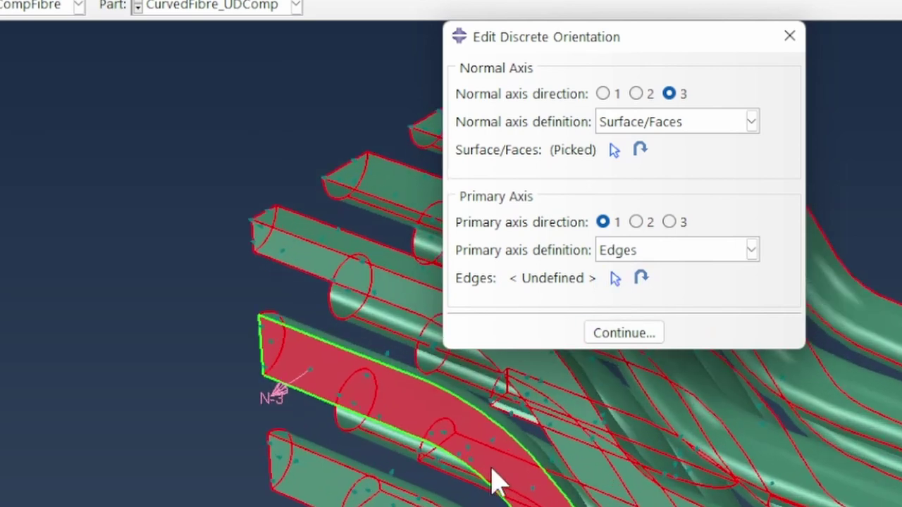
scroll(494, 474, up, 2)
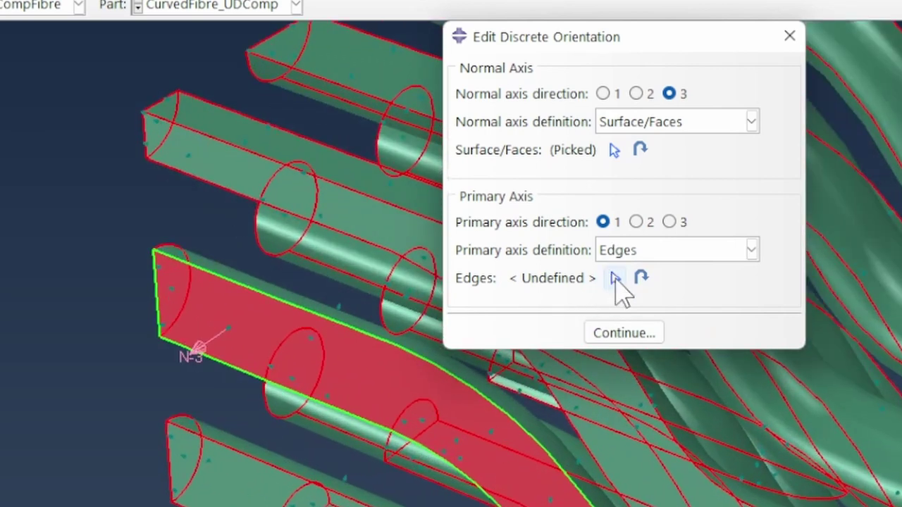
click(615, 279)
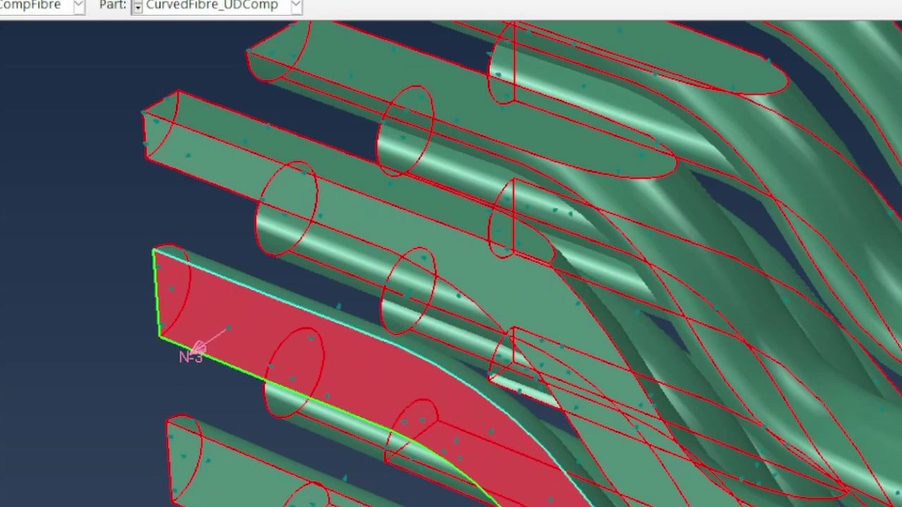
scroll(278, 277, down, 3)
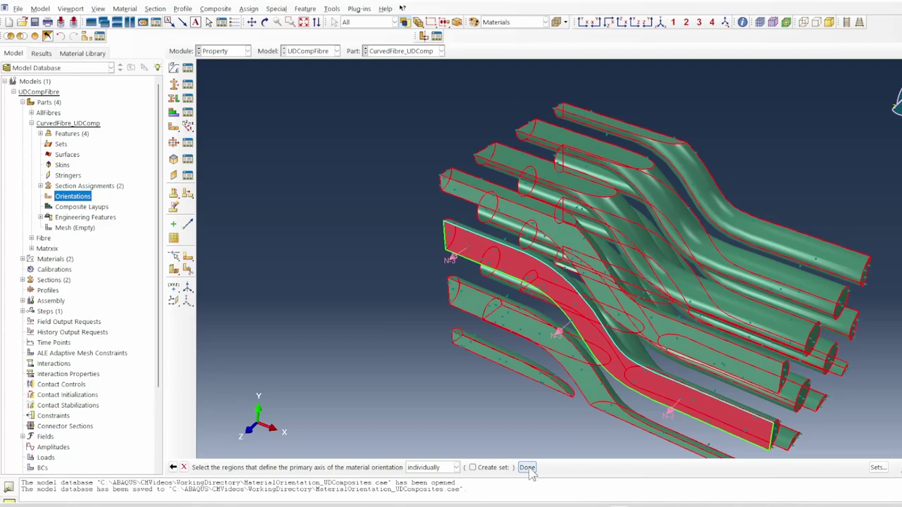
click(527, 468)
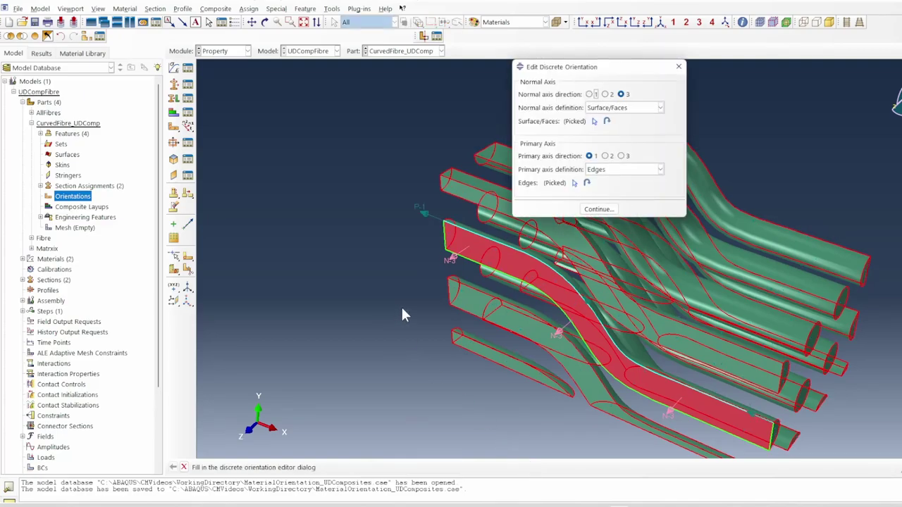
Step: Accept the discrete axes and assign the material orientation with no additional rotation and stacking along element isoparametric direction 3
scroll(460, 214, up, 3)
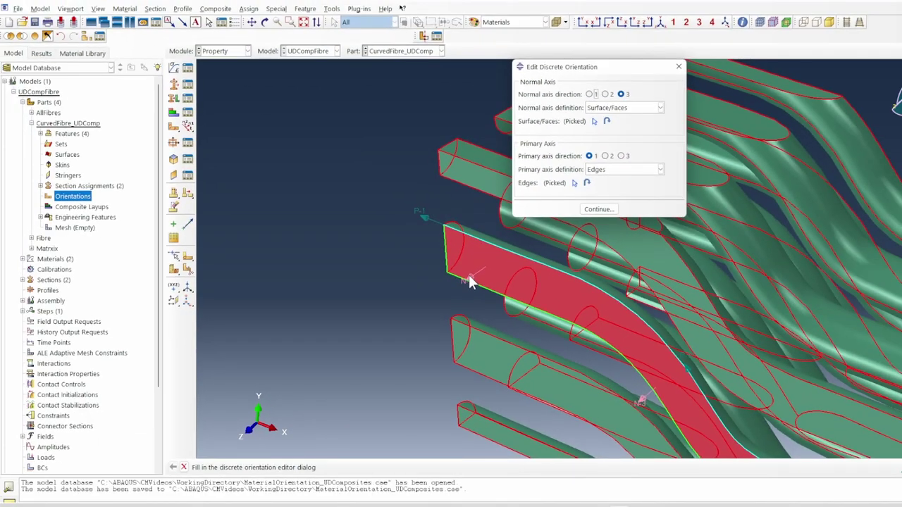
click(599, 210)
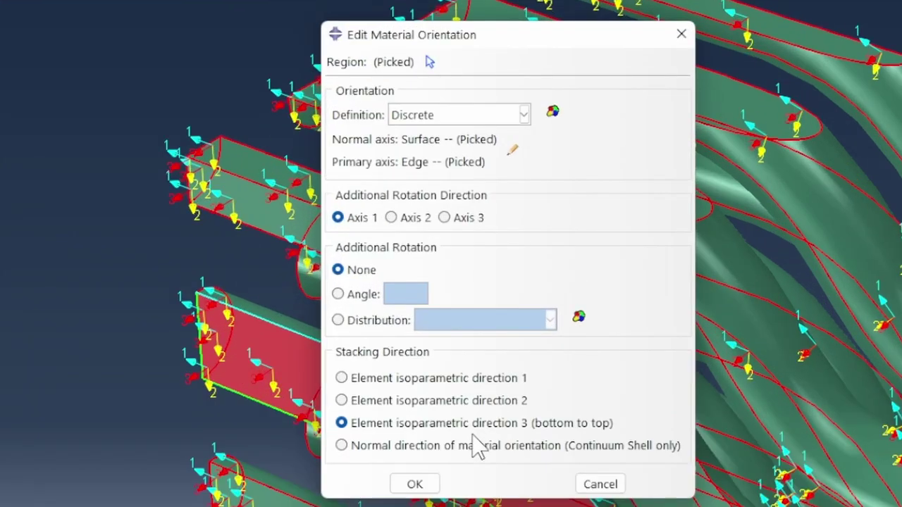
click(415, 484)
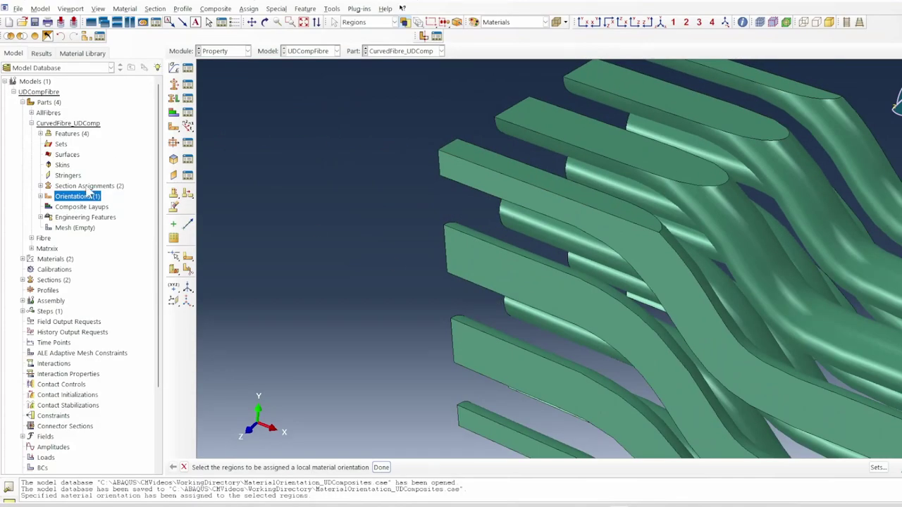
Step: Highlight the DISCRETE: Surface, Edge orientation of CurvedFibre_UDComp and examine whether its local axes follow the fibre curvature
click(40, 196)
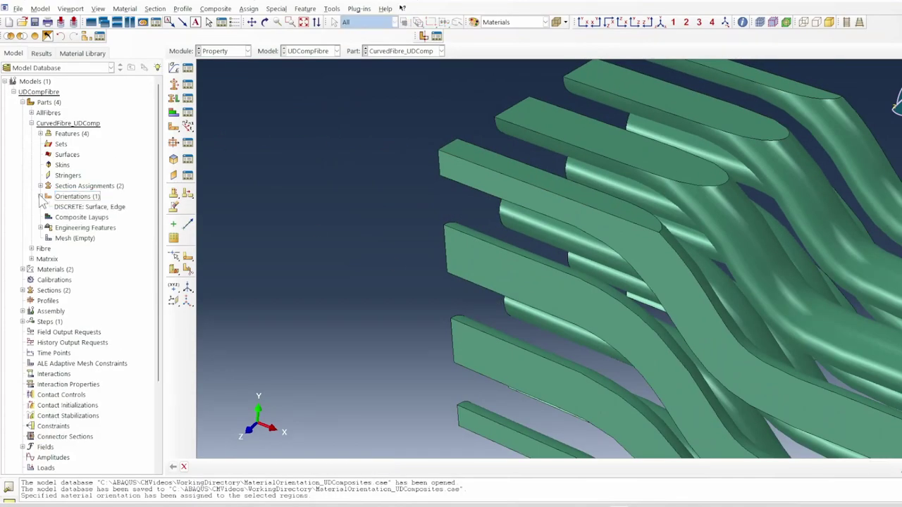
click(84, 206)
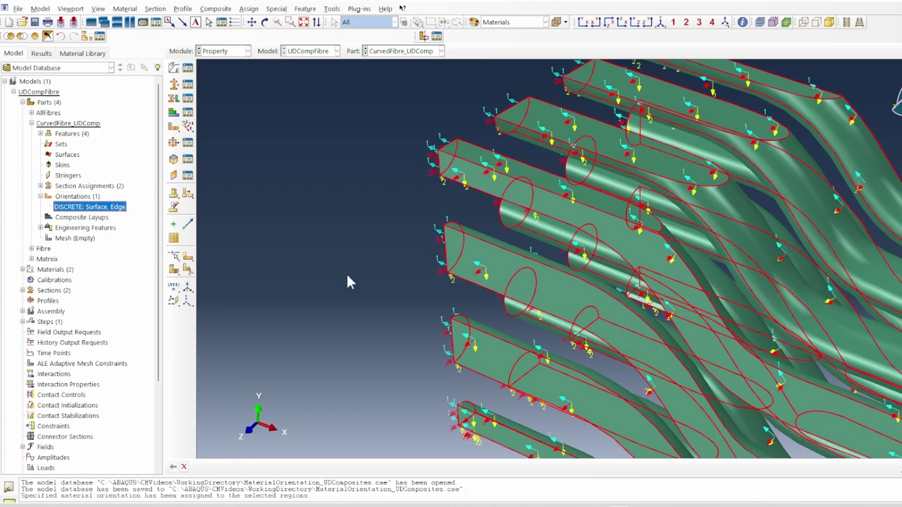
scroll(416, 264, down, 5)
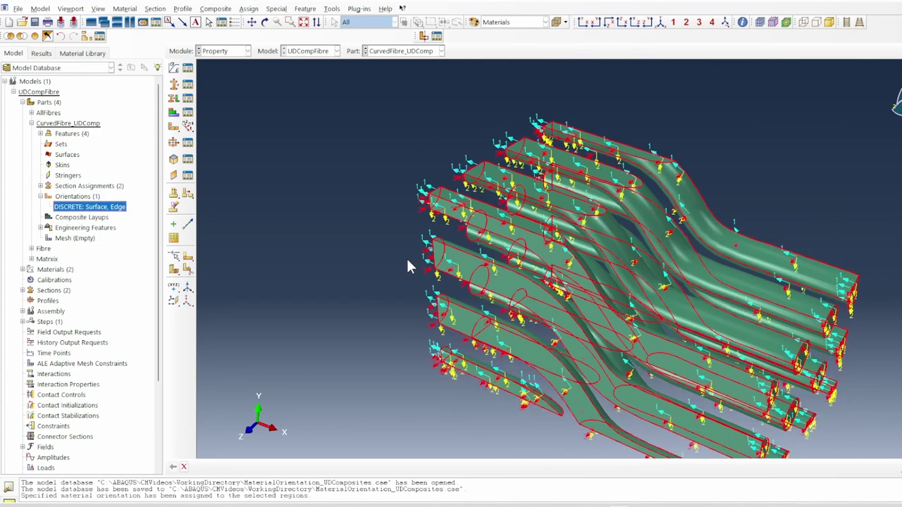
scroll(544, 342, up, 5)
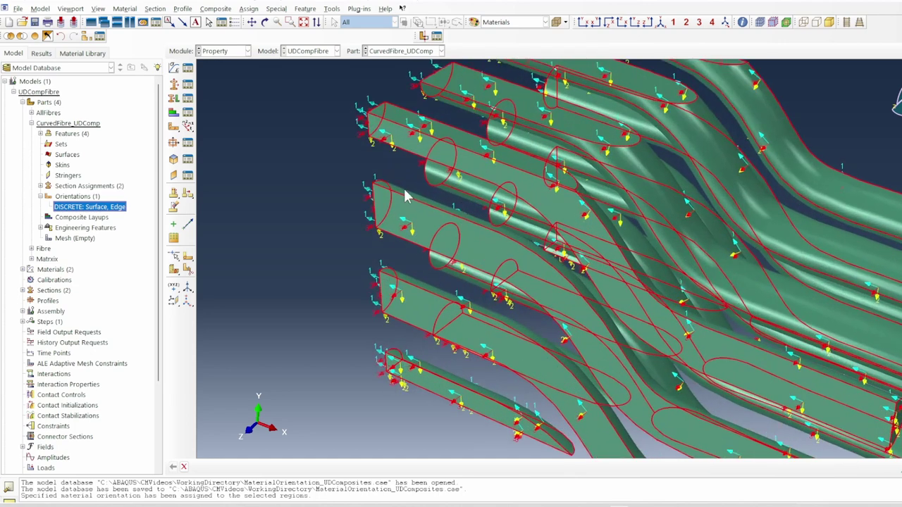
scroll(580, 331, down, 2)
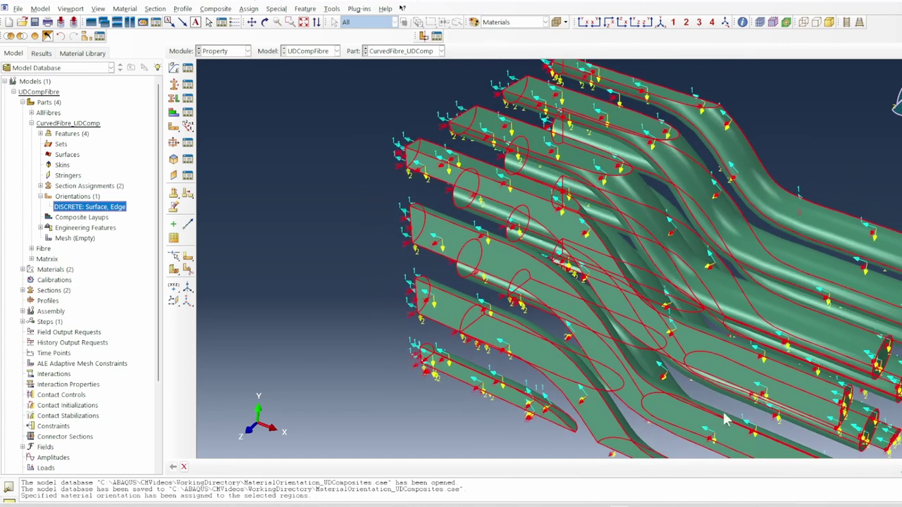
scroll(622, 325, up, 3)
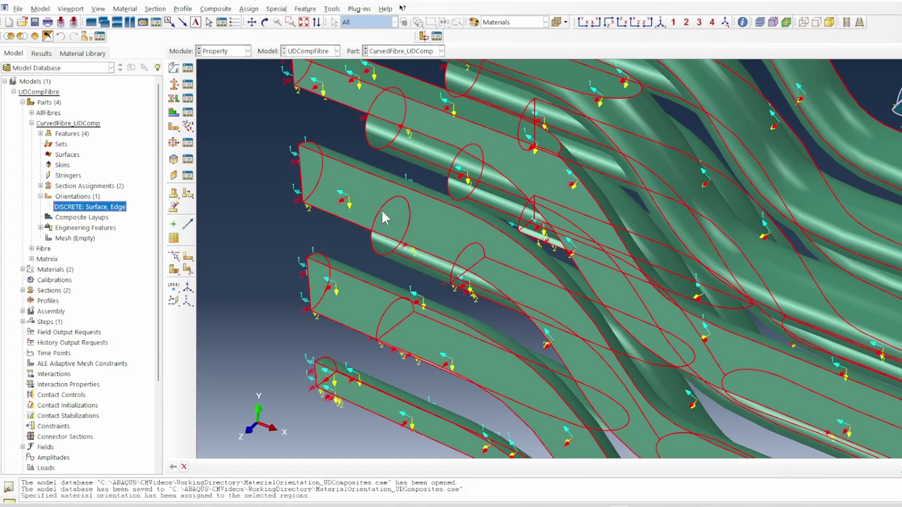
scroll(384, 211, down, 5)
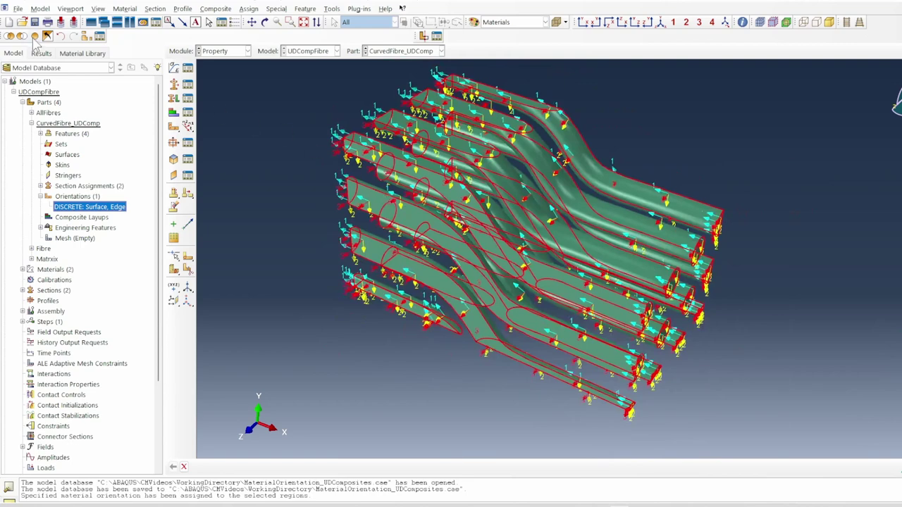
Step: Restore the whole part to the display, resume the matrixSection assignment and highlight the discrete orientation on the complete composite
click(35, 36)
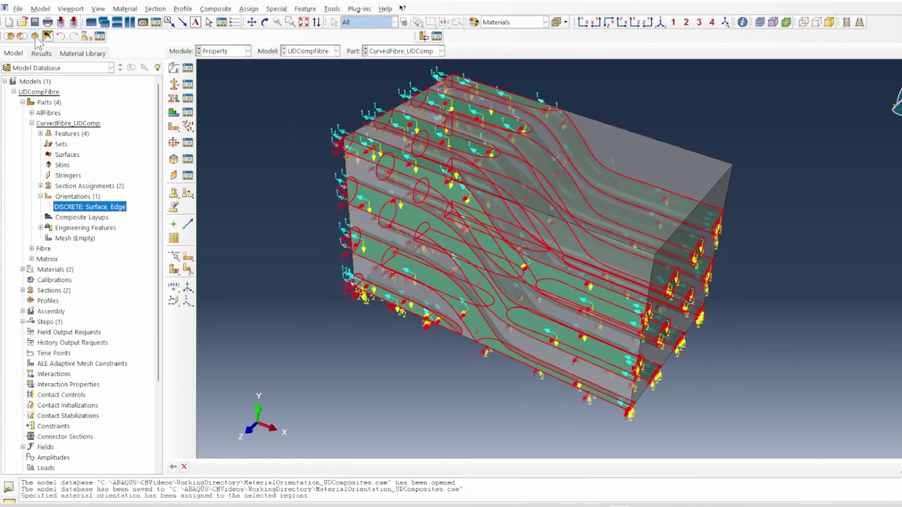
click(40, 185)
right_click(81, 206)
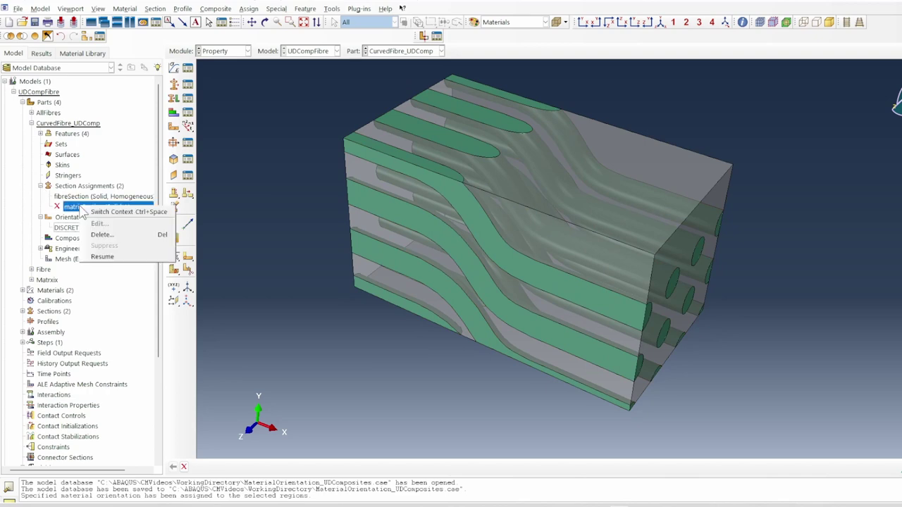
click(102, 257)
click(85, 228)
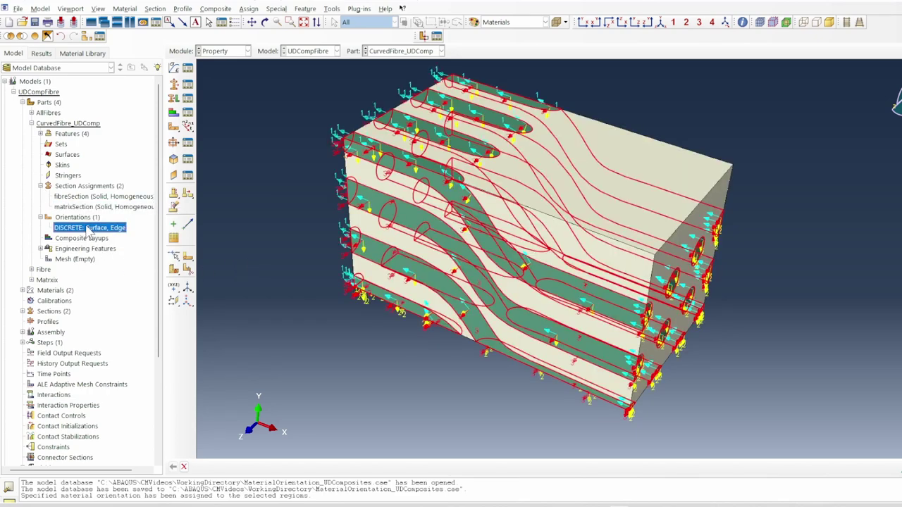